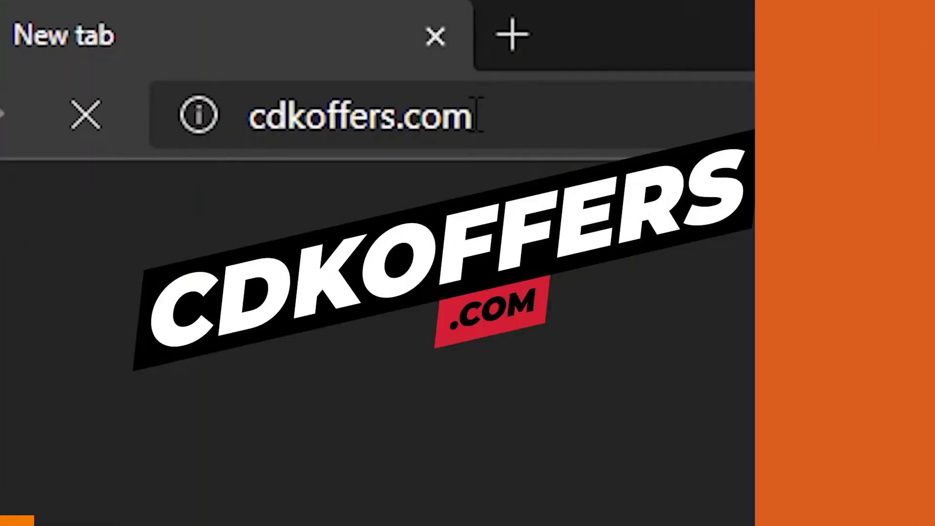
# Step: On cdkoffers.com, search 'office', open the Office2016 Professional Plus page, and apply a discount code
pyautogui.press('Return')
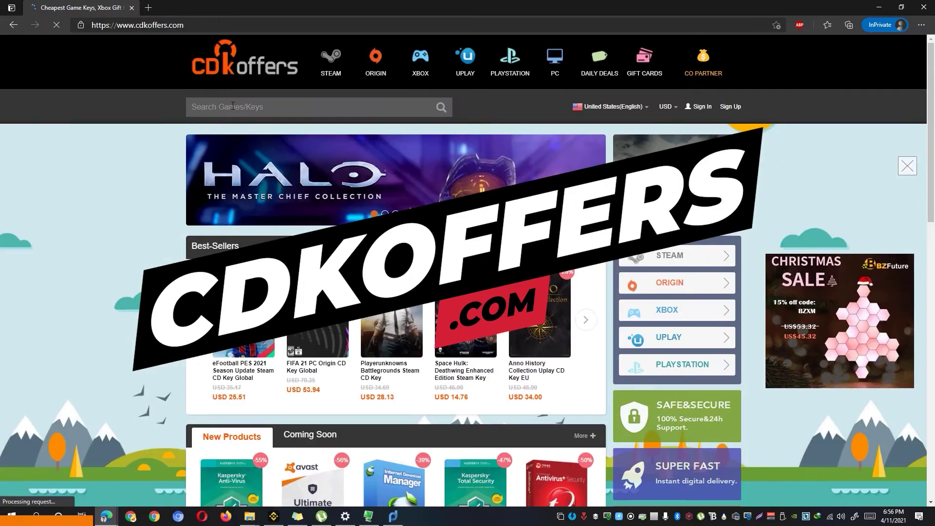
pyautogui.click(233, 106)
pyautogui.write('of')
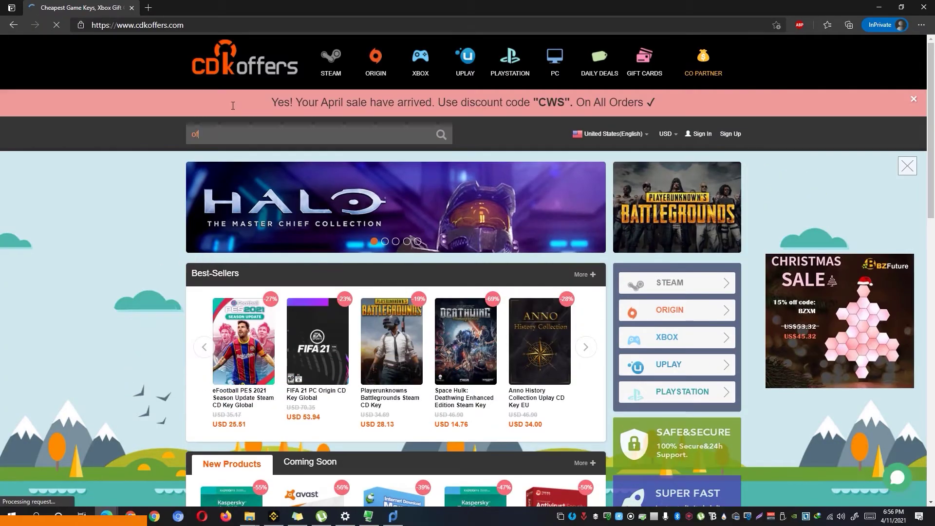
pyautogui.write('fice')
pyautogui.press('Return')
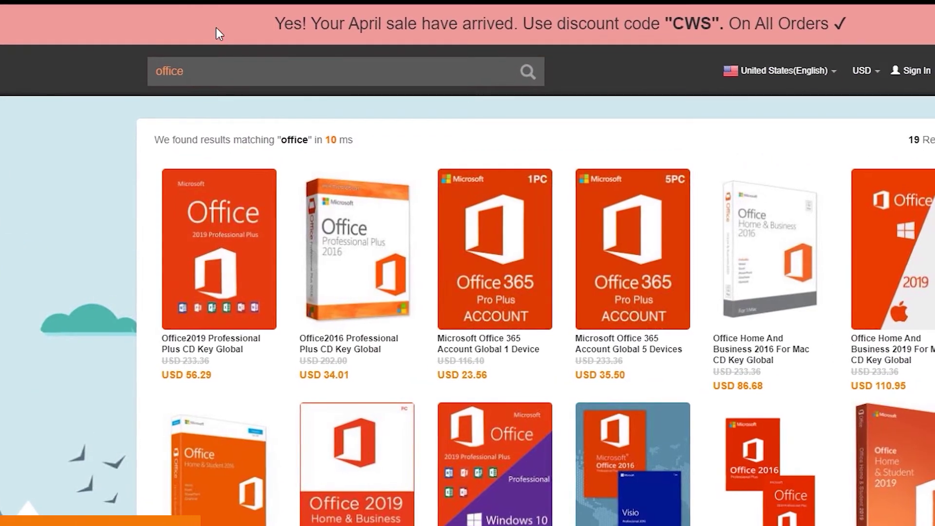
pyautogui.click(357, 248)
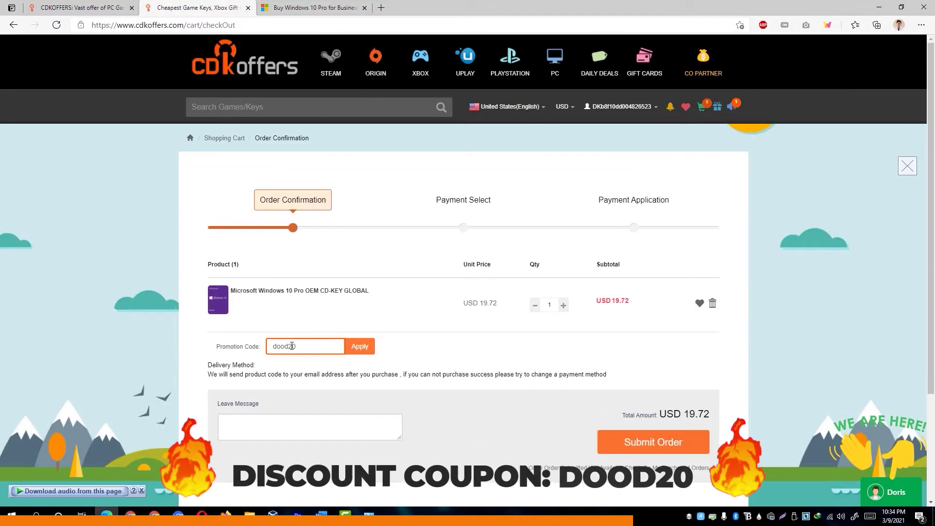
pyautogui.click(356, 347)
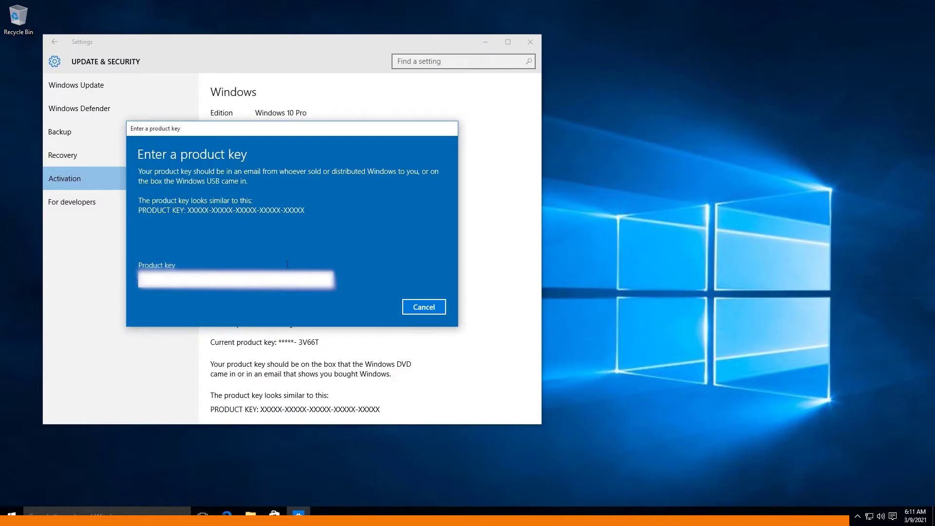
# Step: Submit the pasted Windows key, then go to Settings > Apps > Optional features and scroll to Related settings
pyautogui.hotkey('ctrl', 'v')
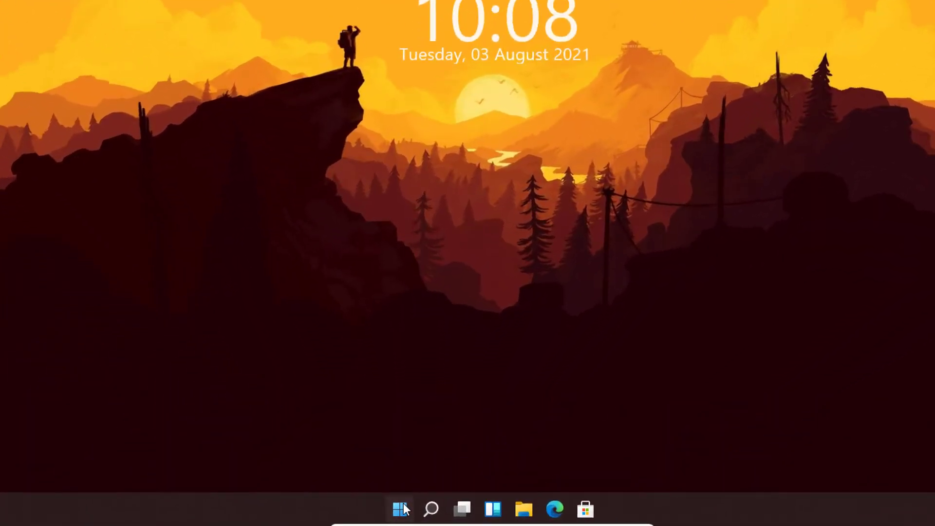
pyautogui.click(402, 509)
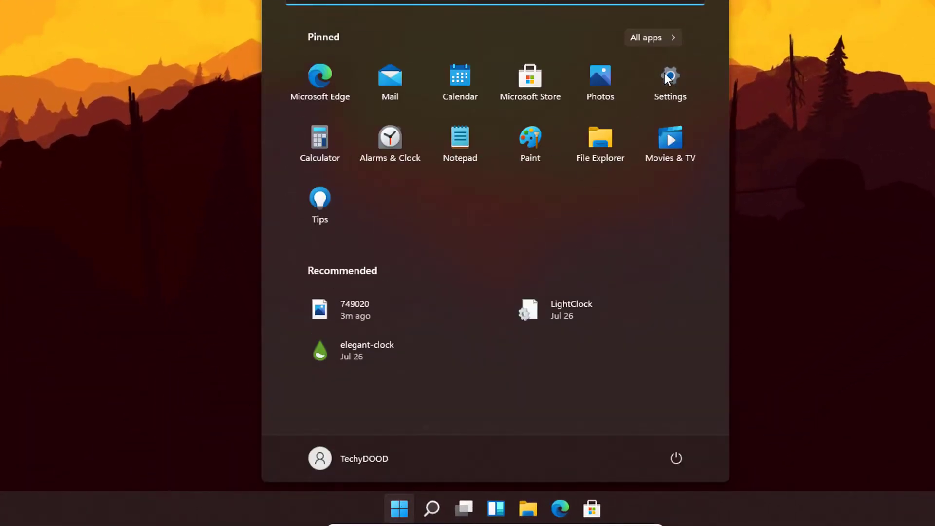
pyautogui.click(668, 78)
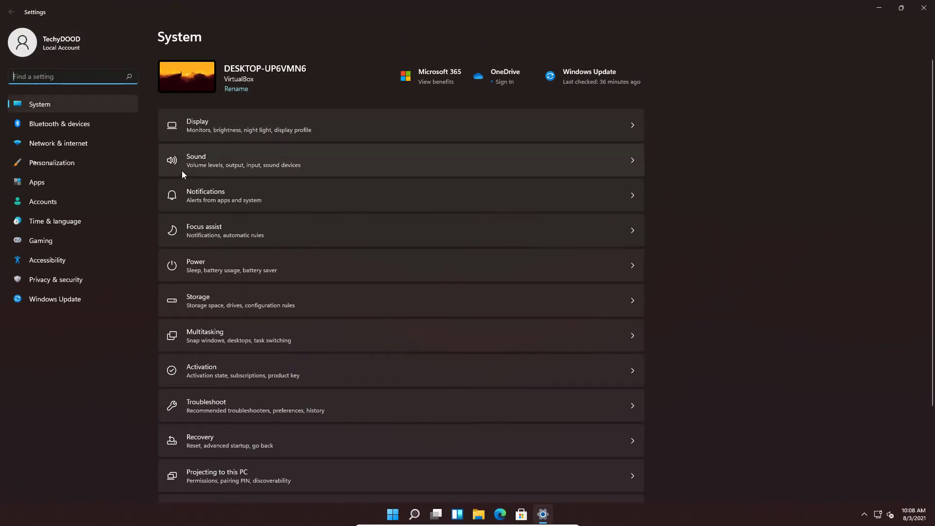
pyautogui.click(97, 185)
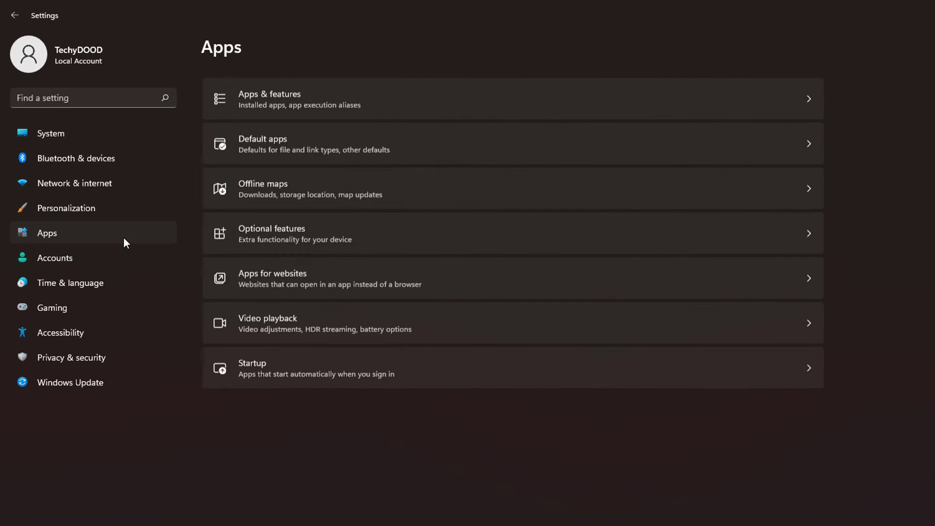
pyautogui.click(306, 233)
pyautogui.scroll(-5, 875, 384)
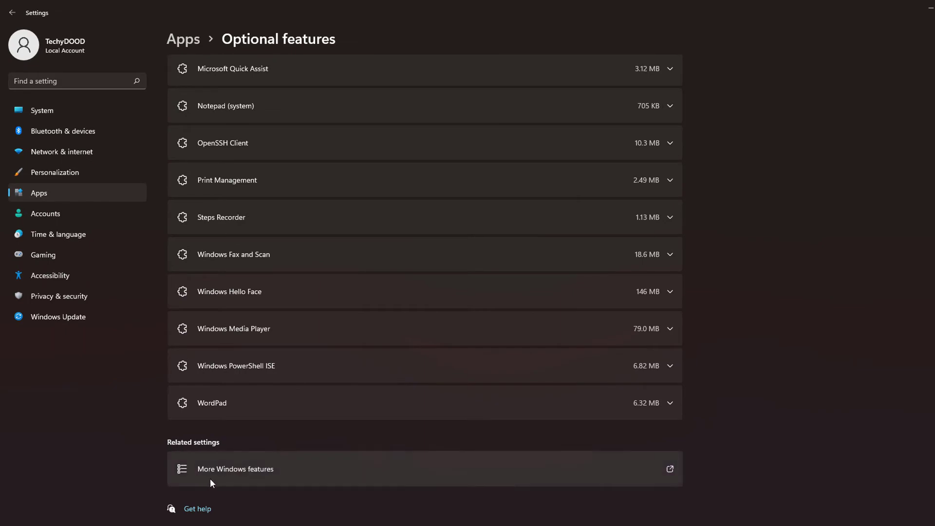
# Step: Enable .NET Framework 3.5 in Windows Features, letting Windows Update download the files, then close the dialog
pyautogui.click(279, 469)
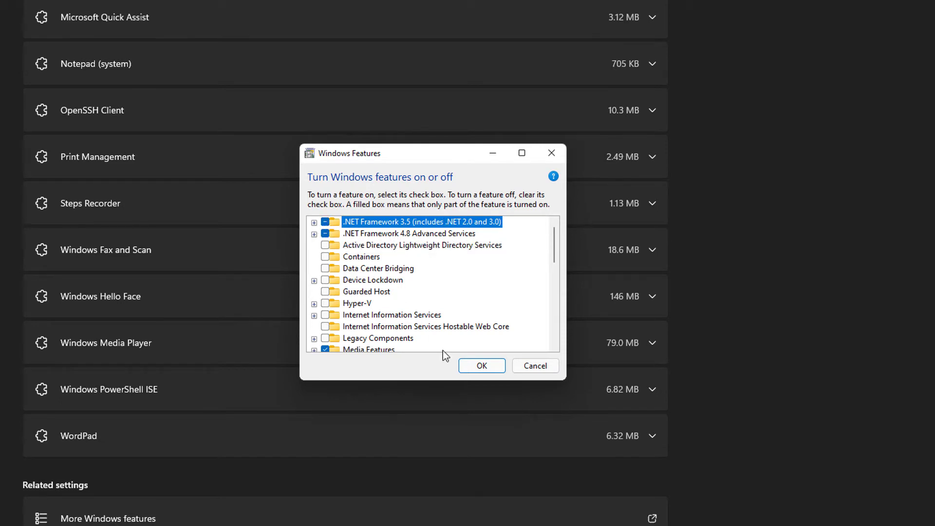
pyautogui.click(471, 369)
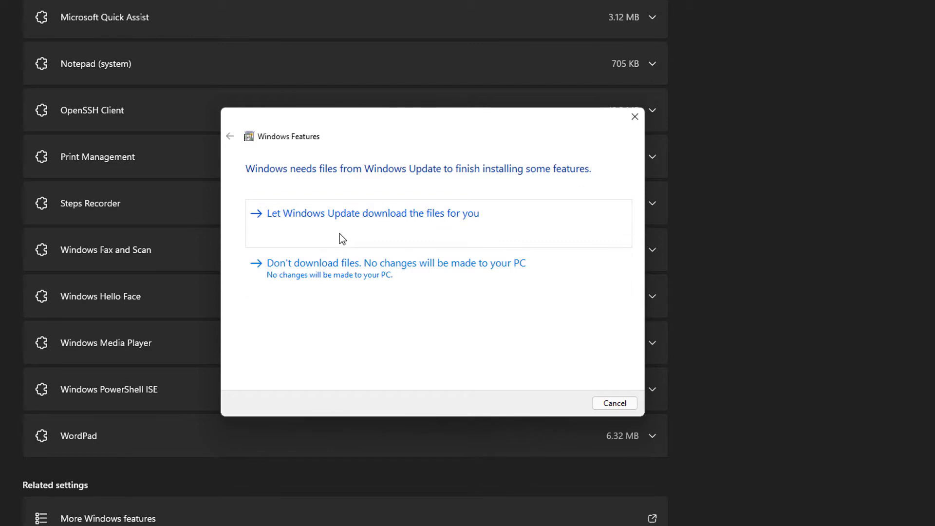
pyautogui.click(388, 227)
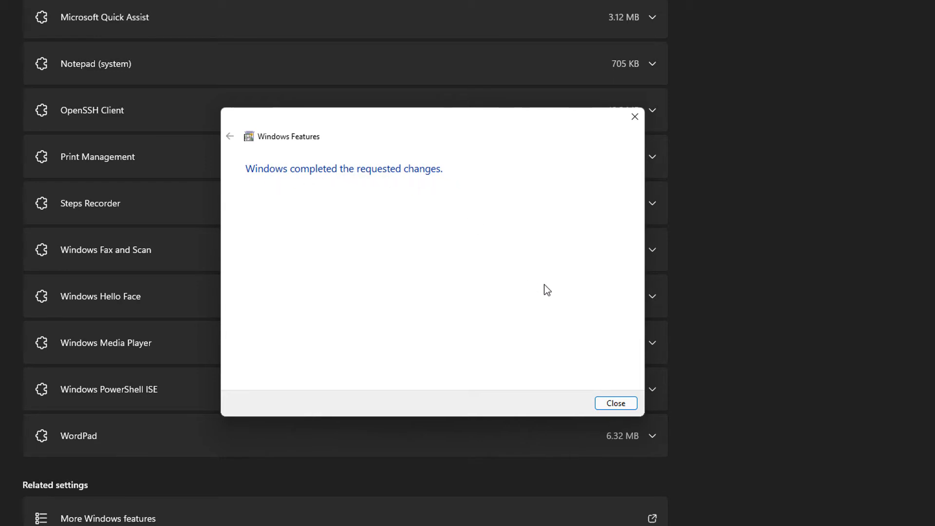
pyautogui.click(616, 404)
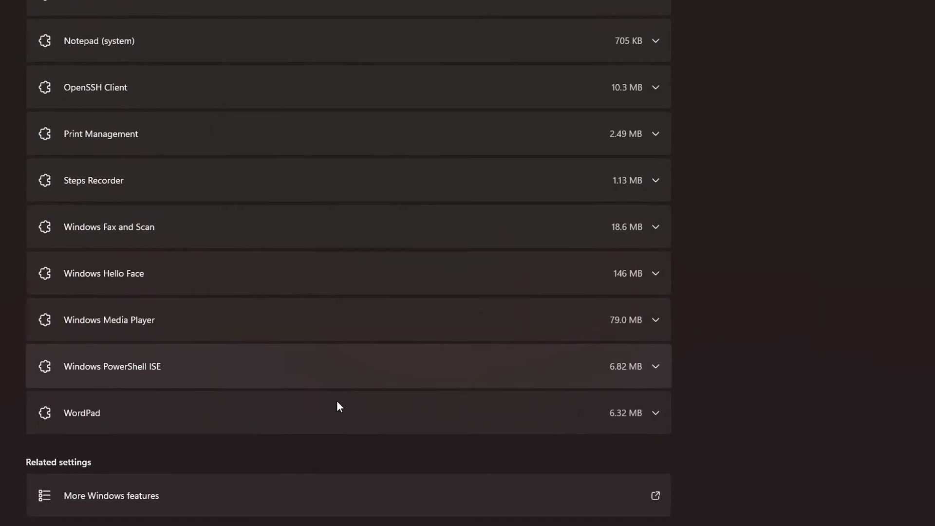
# Step: Restart the PC from the Start menu's Power button
pyautogui.click(343, 520)
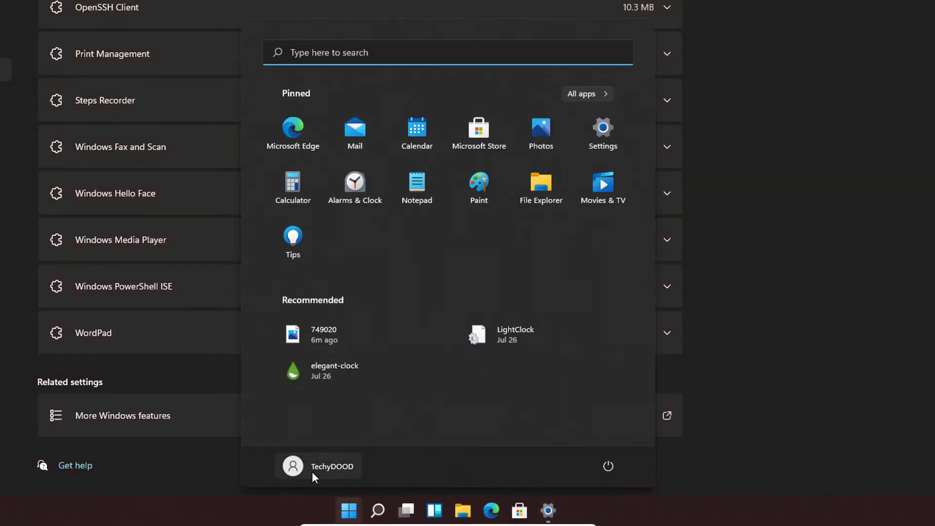
pyautogui.click(608, 466)
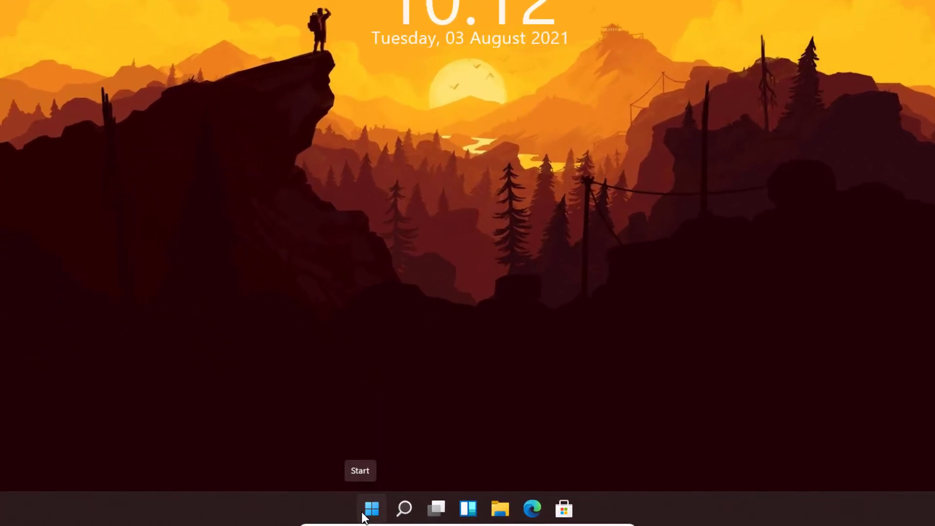
# Step: Run DISM /Online /Enable-Feature /FeatureName:NetFx3 /All /LimitAccess /Source:X:\sources\sxs in an admin Terminal
pyautogui.rightClick(365, 514)
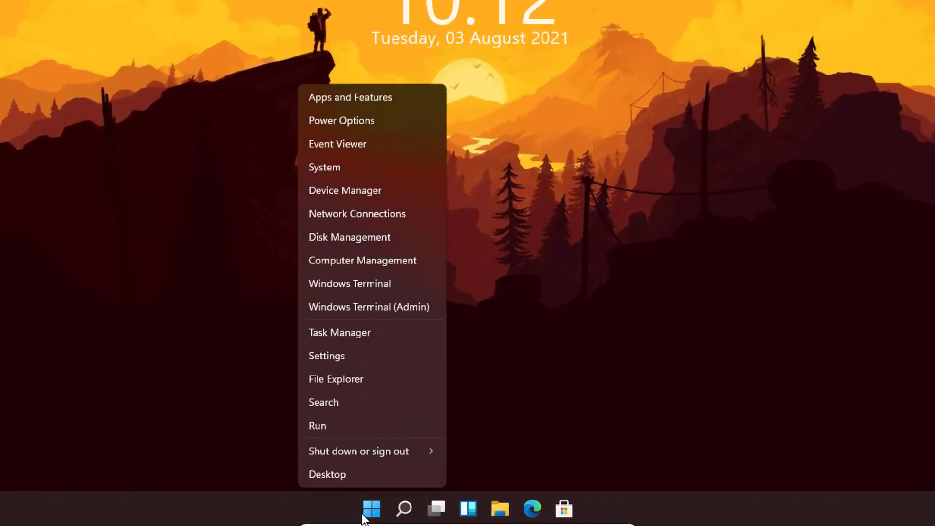
pyautogui.click(391, 306)
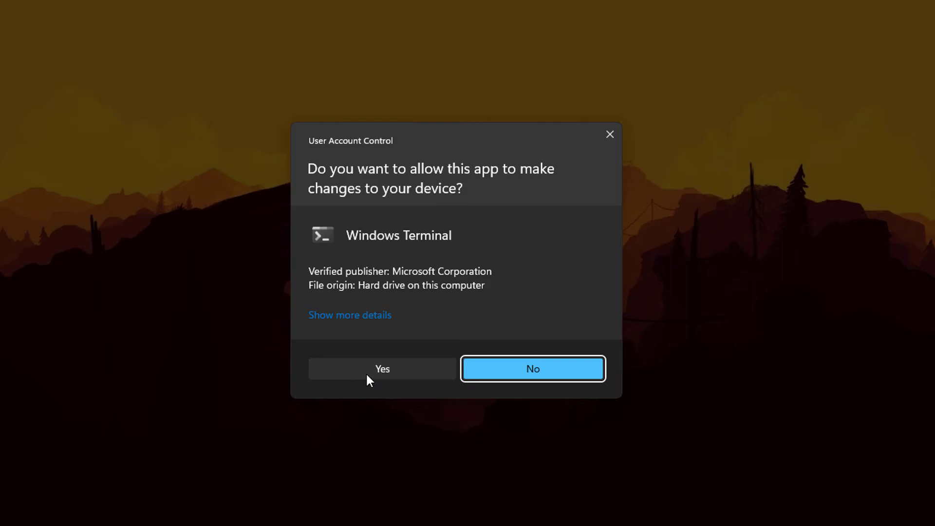
pyautogui.click(405, 376)
pyautogui.write('DISM /Online /Enable-Feature /FeatureName:NetFx3 /All /LimitAccess /Source:X:sourcessxs')
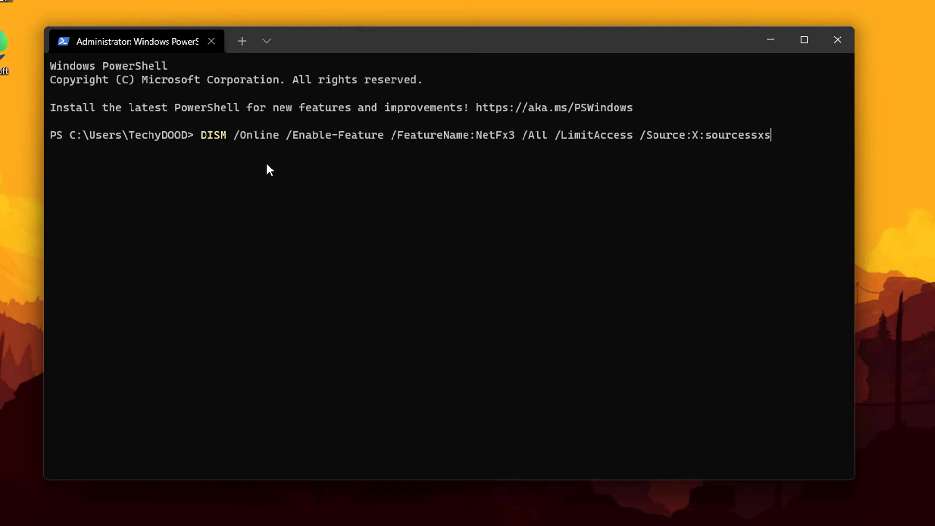
pyautogui.press('Return')
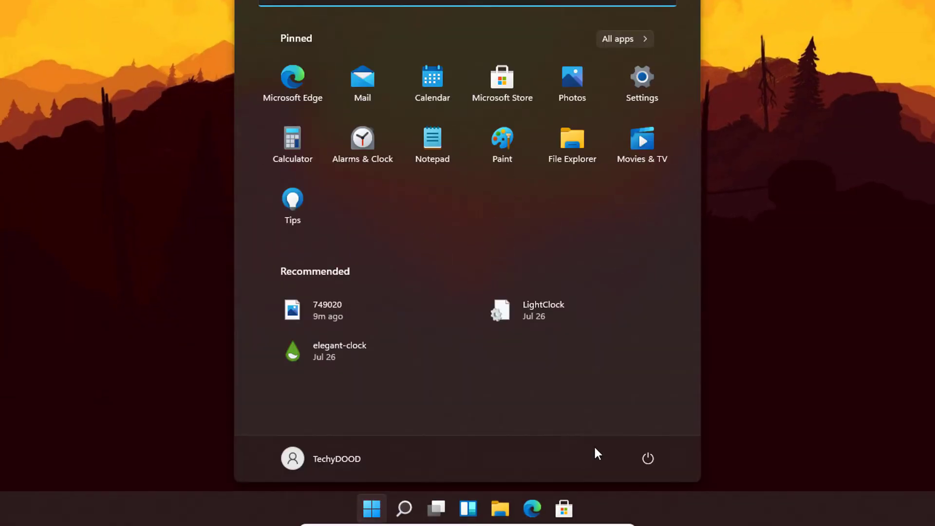
# Step: Back out of the power options without restarting and close the Start menu to the desktop
pyautogui.click(660, 458)
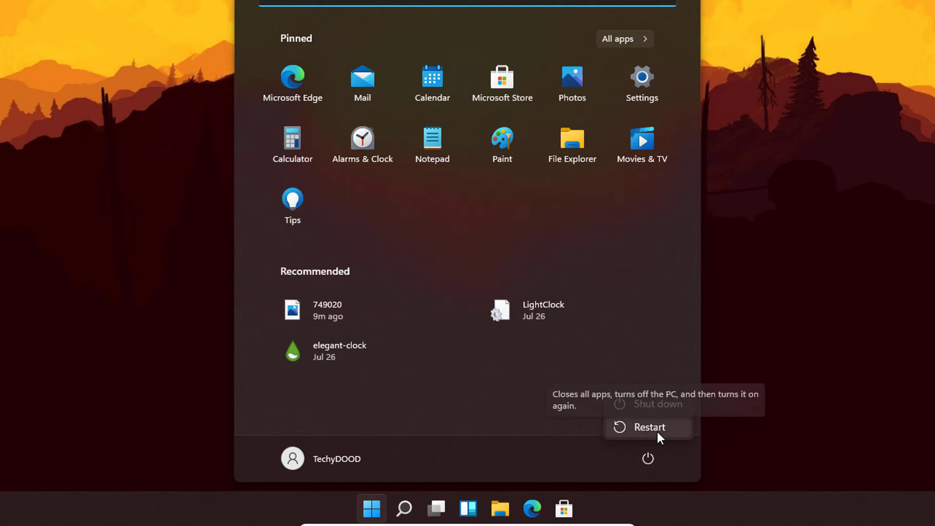
pyautogui.click(721, 137)
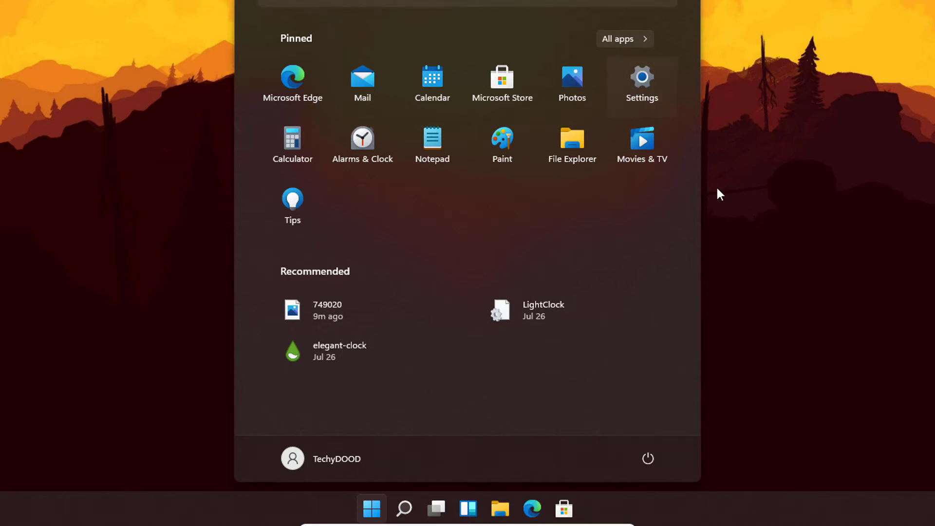
pyautogui.click(372, 509)
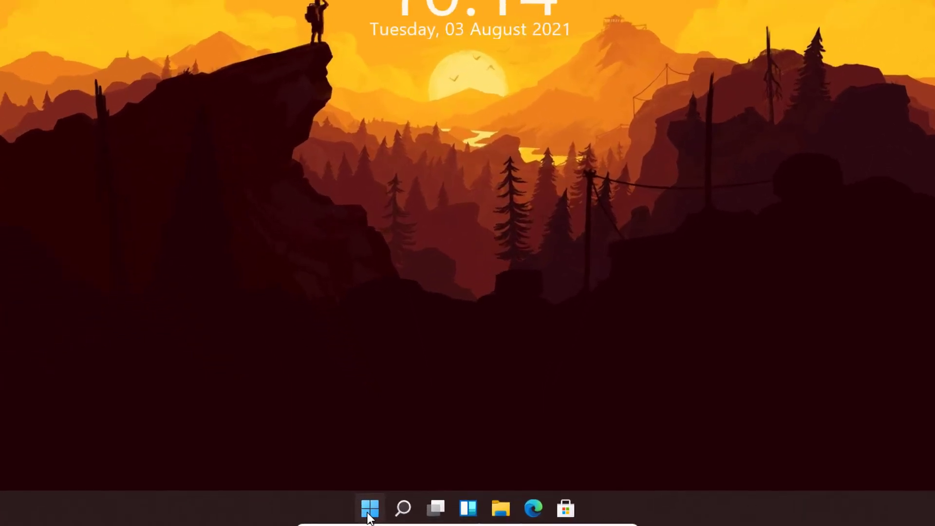
# Step: Run sfc /scannow in a Windows Terminal session with administrator rights
pyautogui.rightClick(403, 514)
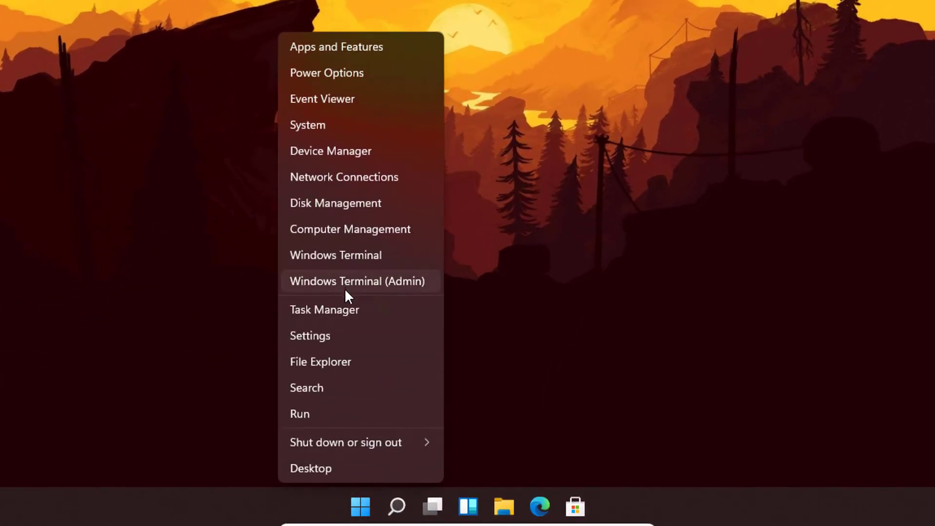
pyautogui.click(395, 281)
pyautogui.click(408, 363)
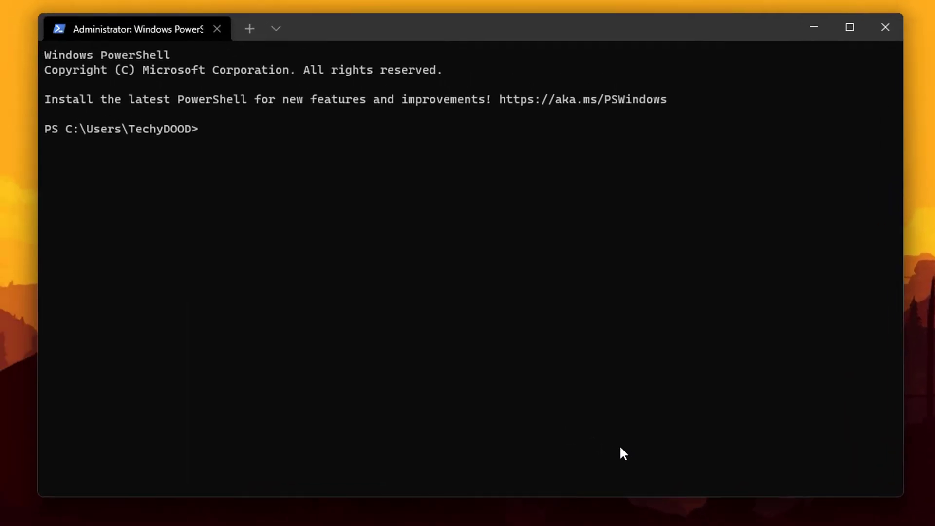
pyautogui.write('sfc /scannow')
pyautogui.press('Return')
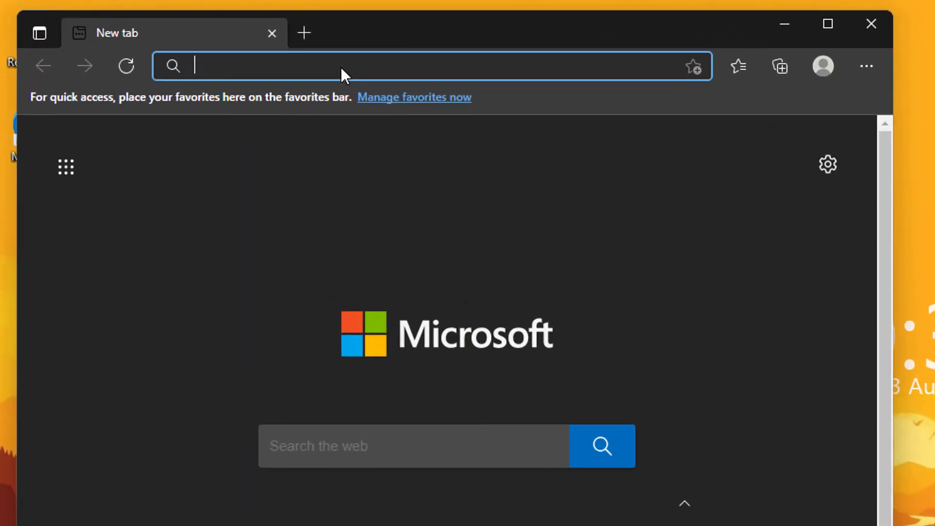
# Step: Open the pasted .NET 3.5 SP1 page, download the English full package, and run dotnetfx35.exe as administrator
pyautogui.rightClick(340, 67)
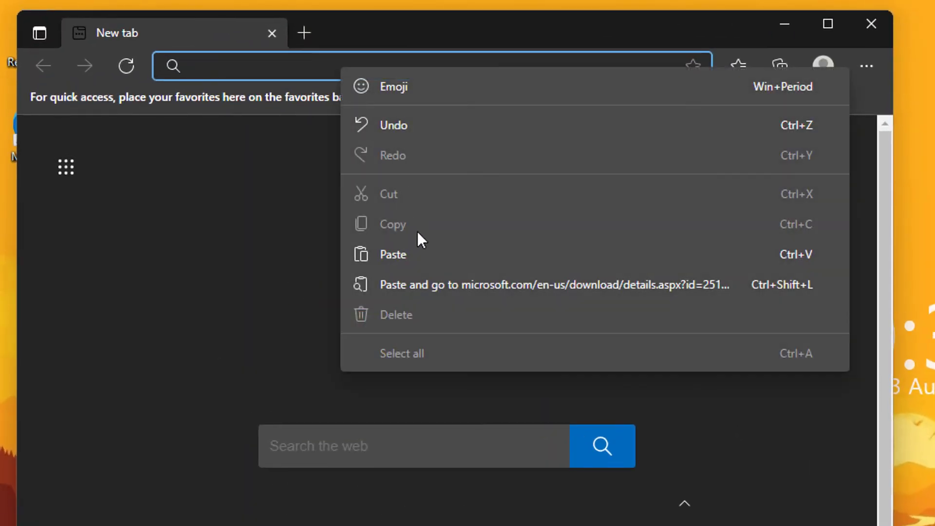
pyautogui.click(417, 288)
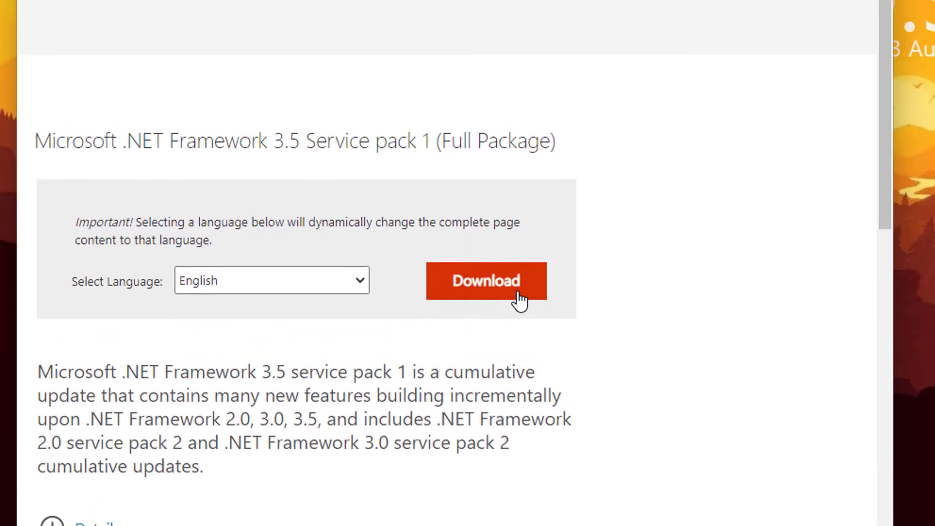
pyautogui.click(515, 444)
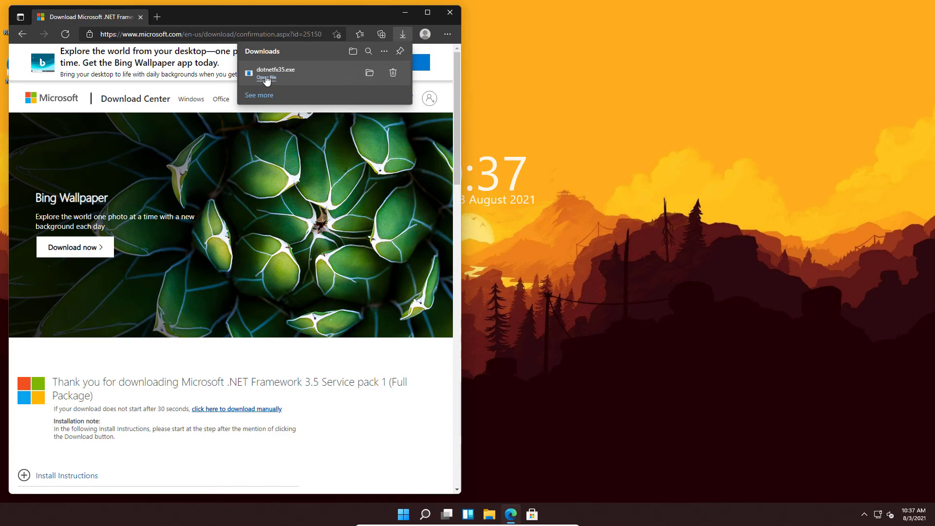
pyautogui.click(266, 79)
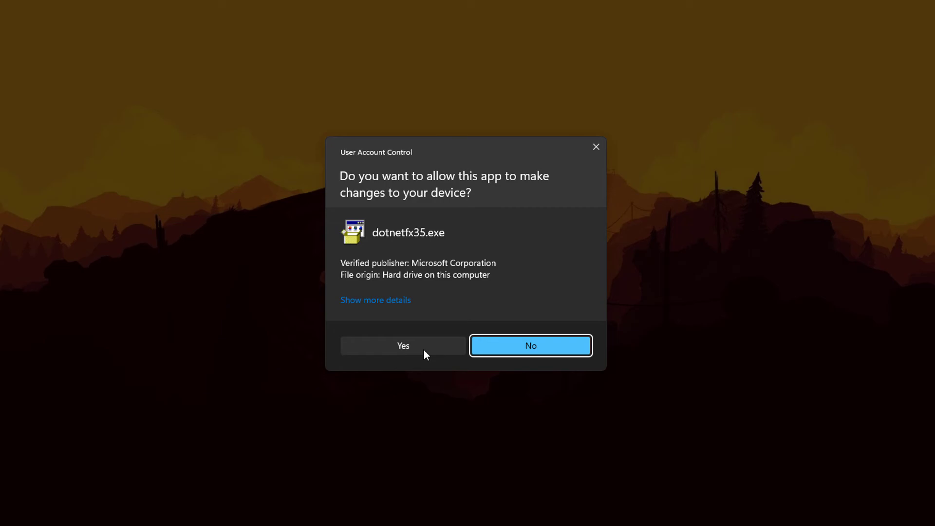
pyautogui.click(423, 347)
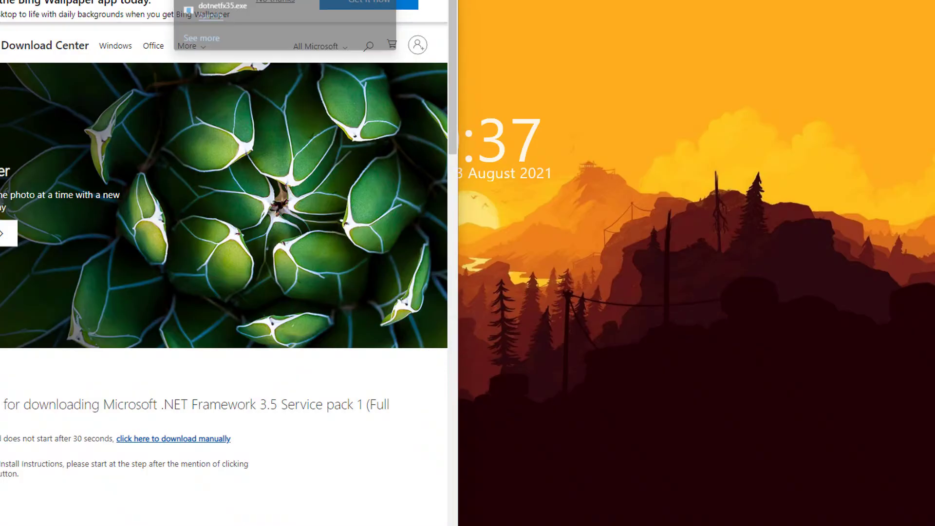
# Step: Show the desktop and choose 'Download and install this feature' for .NET Framework 3.5
pyautogui.press('super+d')
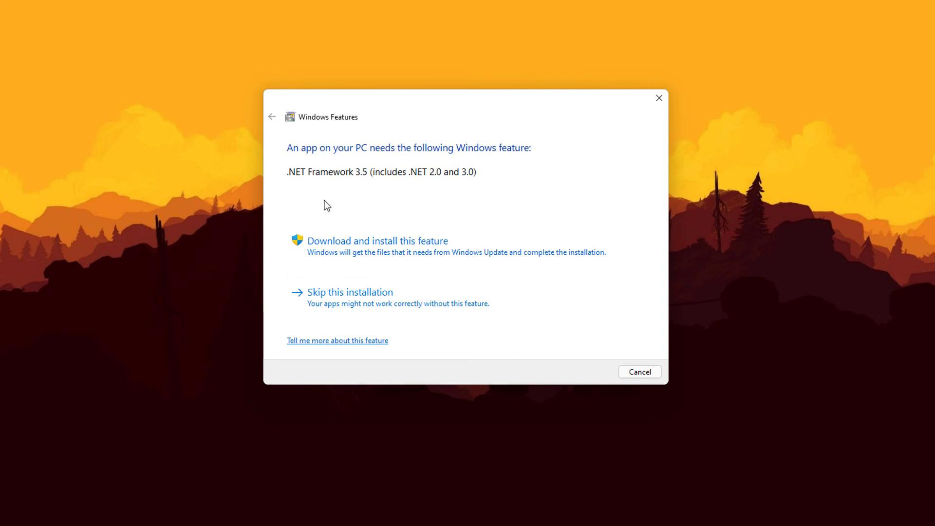
pyautogui.click(443, 259)
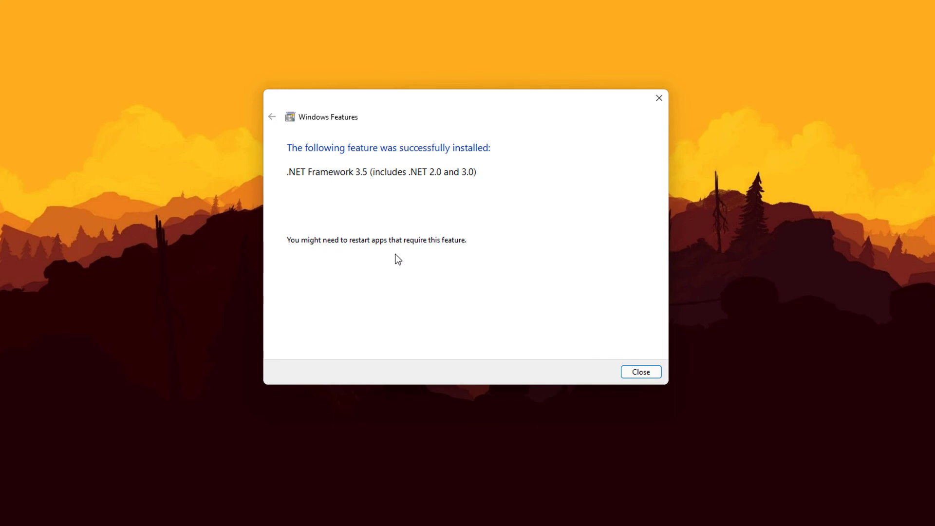
pyautogui.click(644, 376)
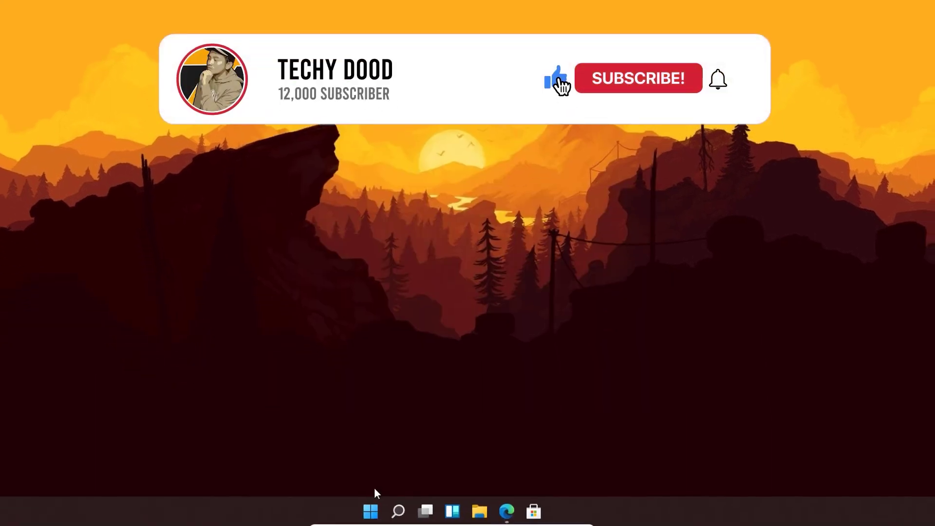
pyautogui.click(370, 510)
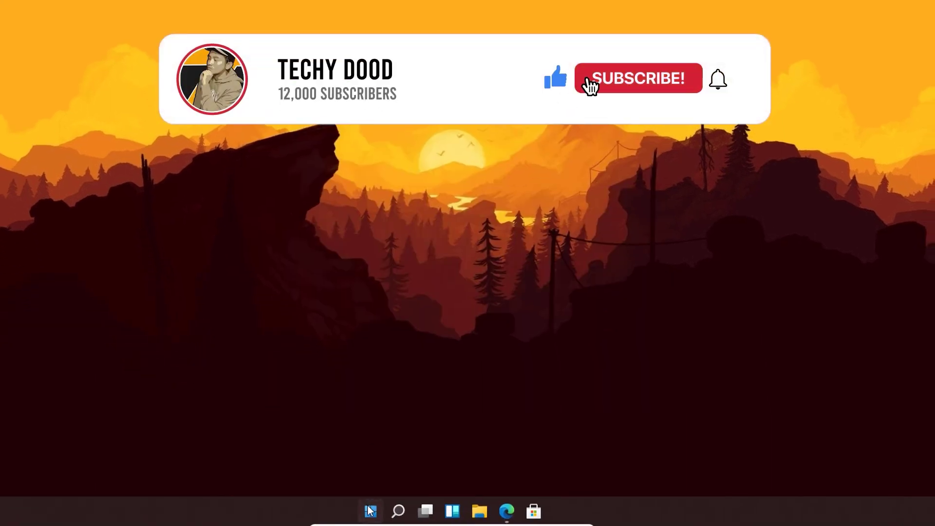
pyautogui.click(605, 469)
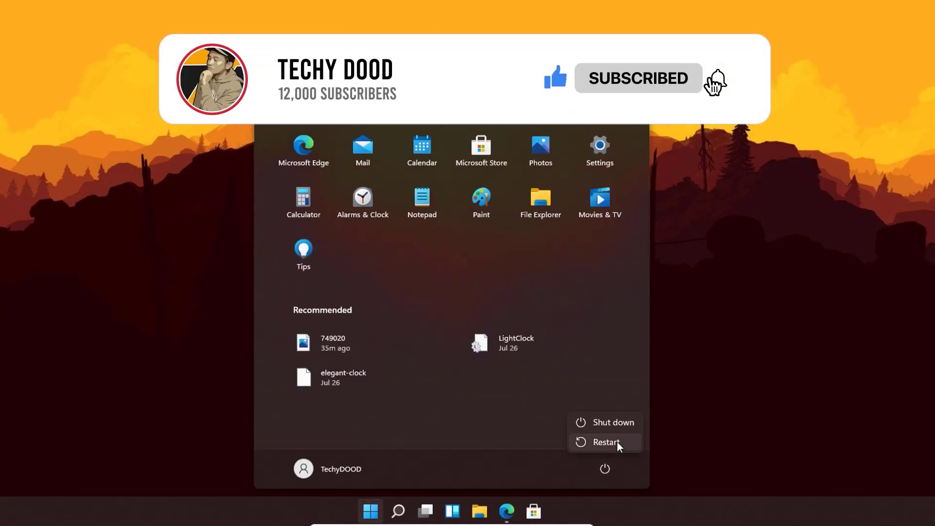
pyautogui.press('Escape')
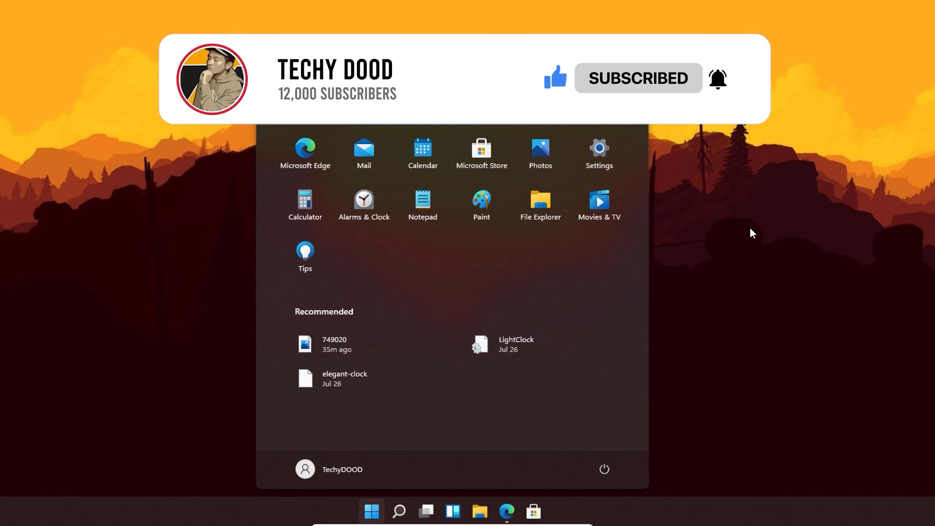
pyautogui.click(408, 515)
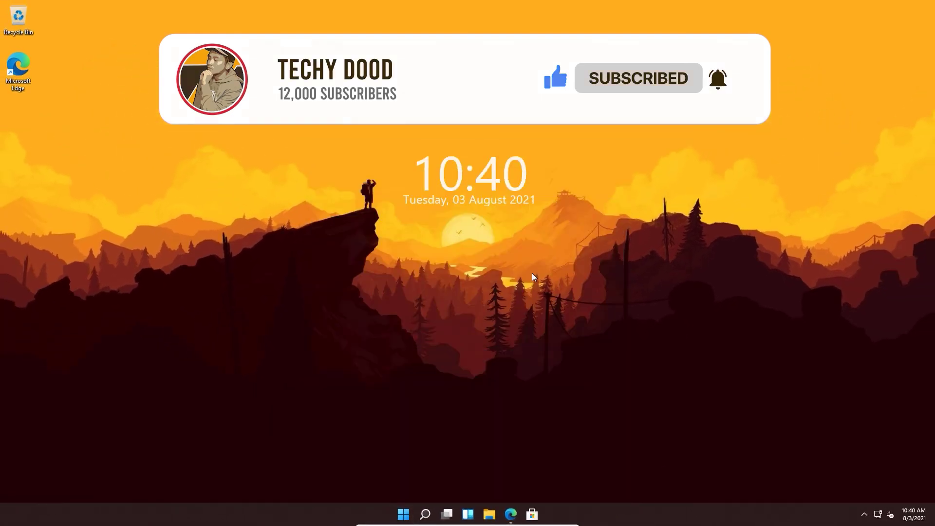